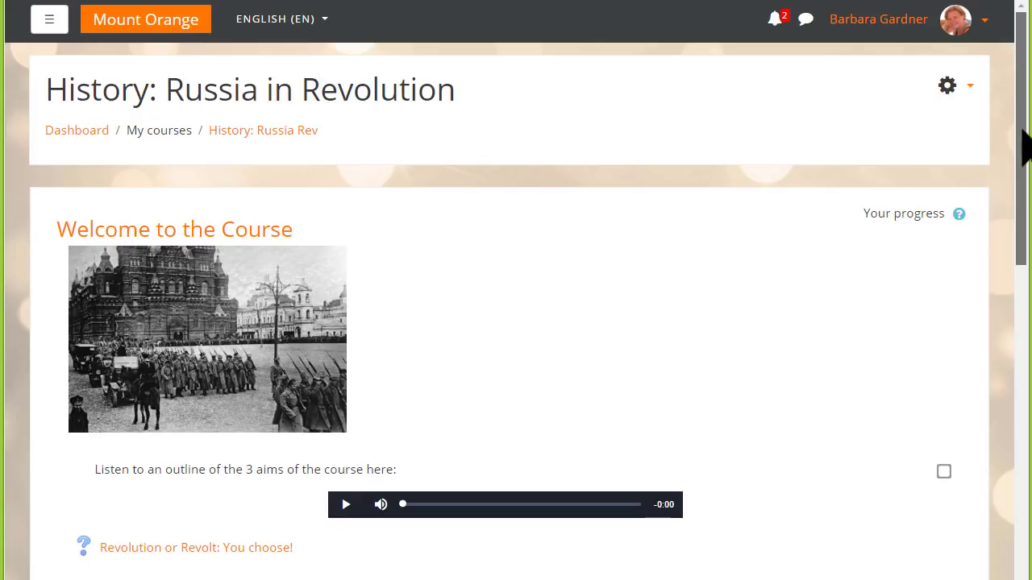
Look through the History: Russia in Revolution course page and turn editing on
left_click_drag(1021, 130, 1020, 153)
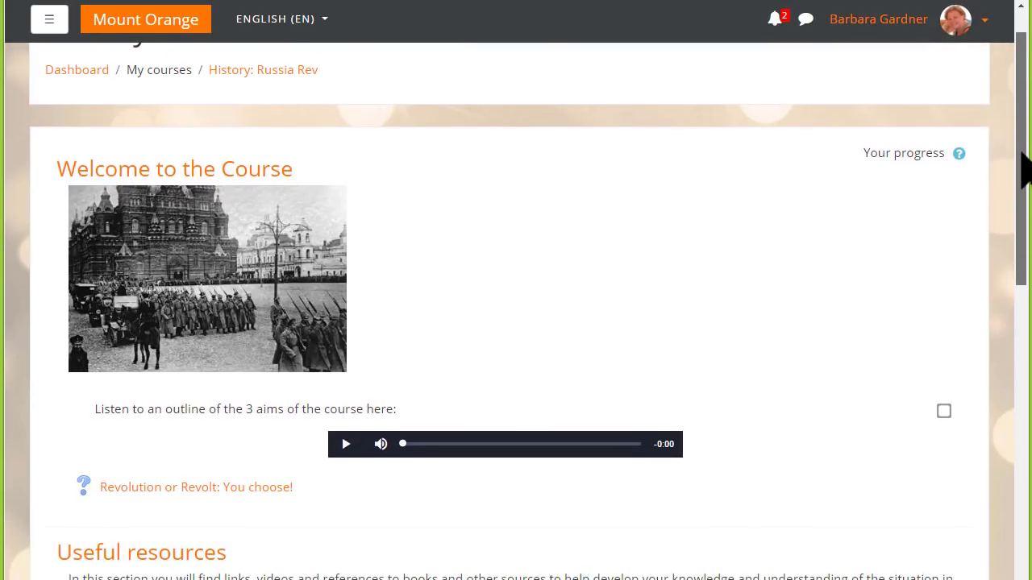
left_click_drag(1023, 169, 1015, 353)
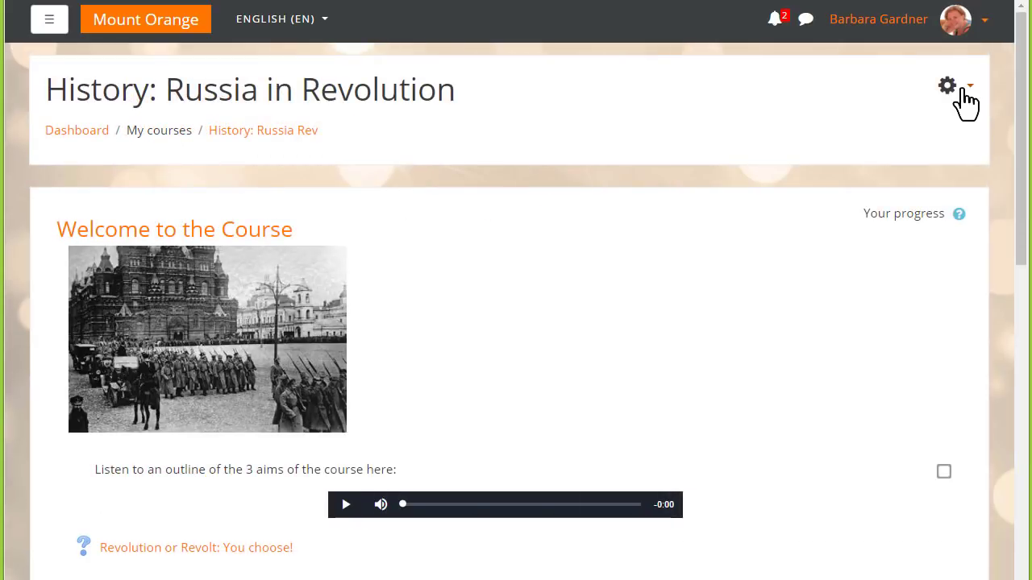
left_click(961, 90)
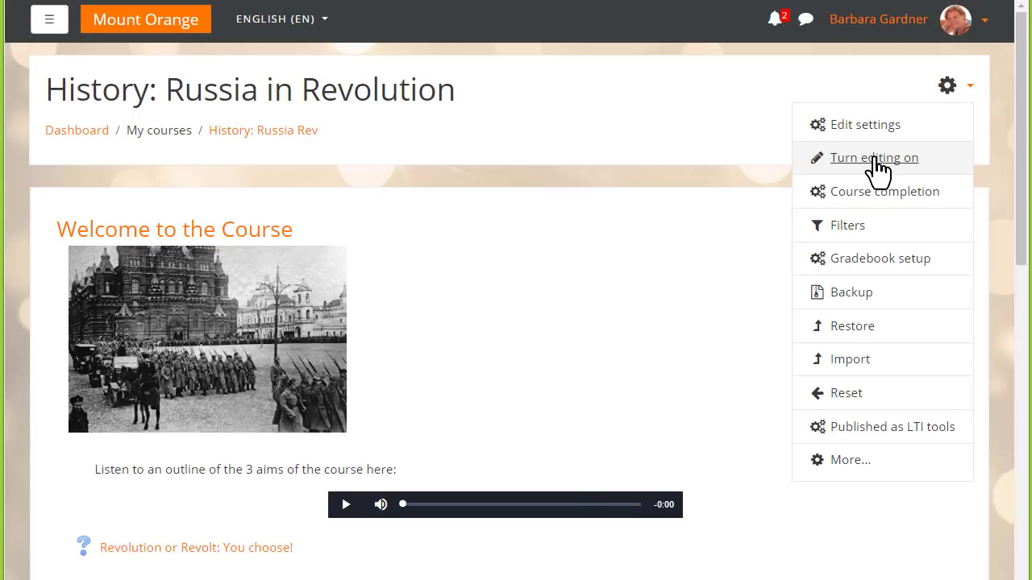
left_click(877, 162)
Upload Revolution Revision.mp4 from the desktop into the Collaborative Work section, adding it as media on the course page
scroll(1021, 242, "down", 15)
left_click_drag(1026, 524, 924, 484)
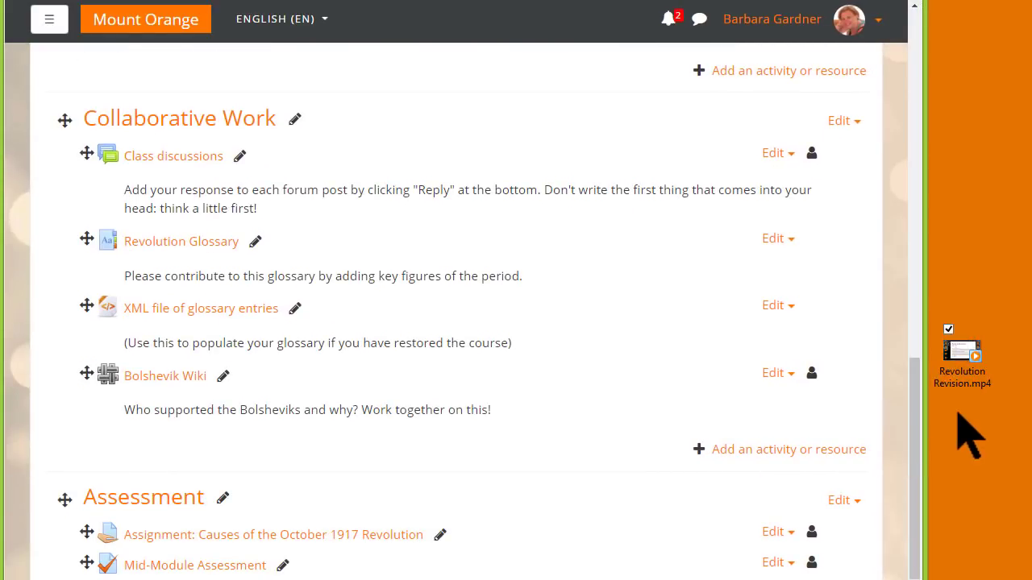
left_click_drag(951, 368, 291, 448)
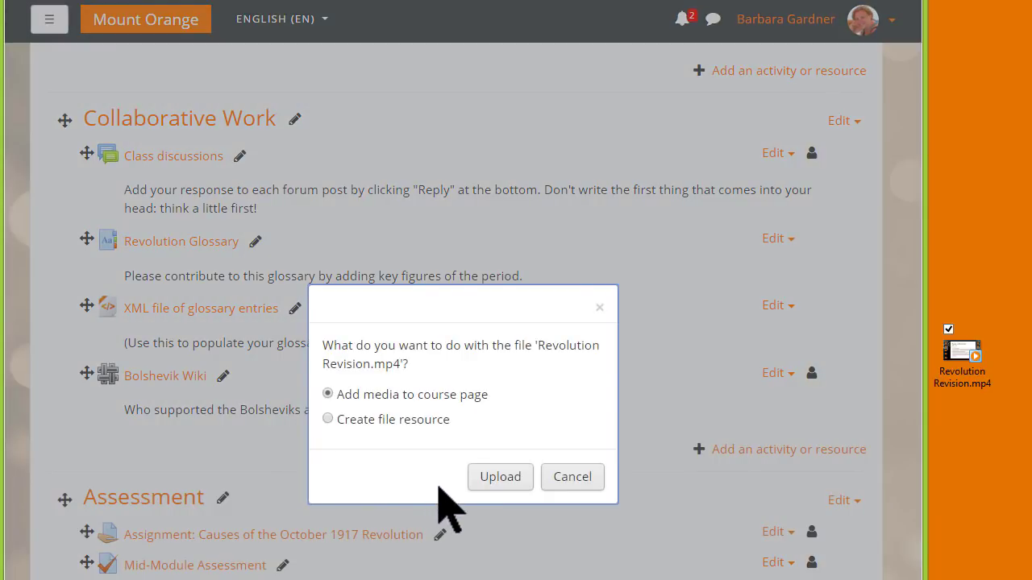
left_click(500, 479)
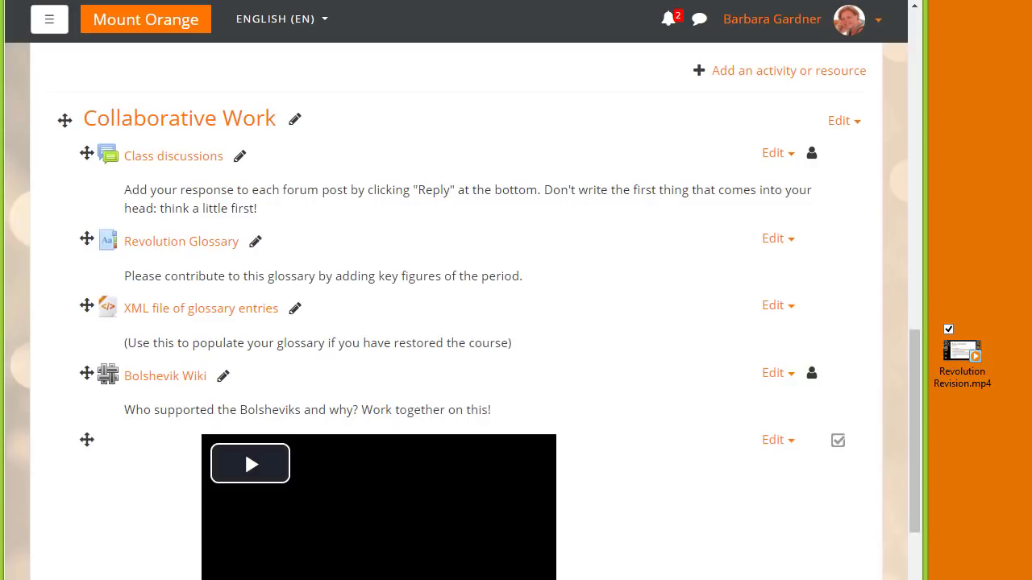
scroll(728, 553, "down", 1)
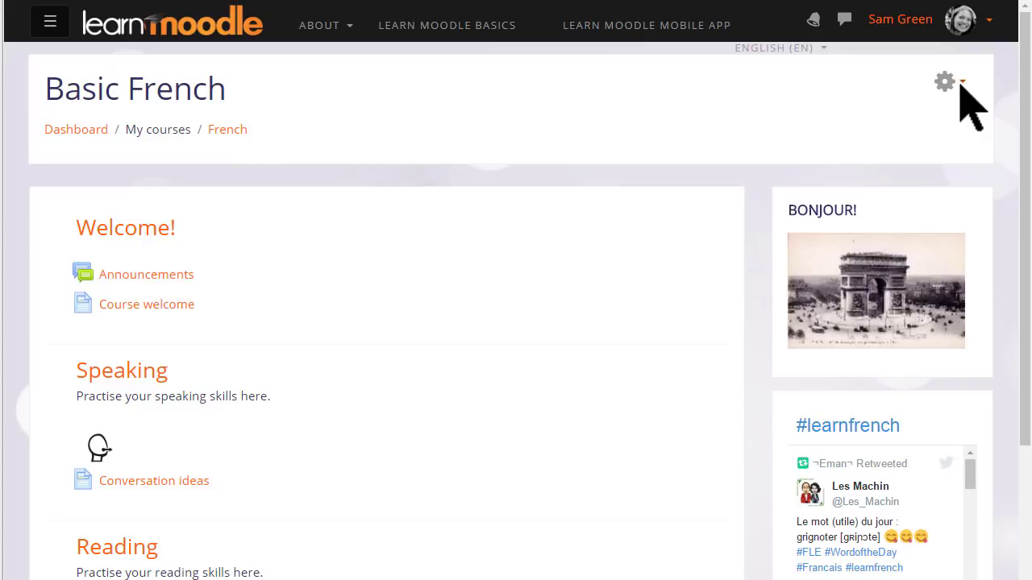
Turn editing on in the Basic French course and start a Label in the Welcome! section reading "Listen to the course objectives here"
left_click(960, 85)
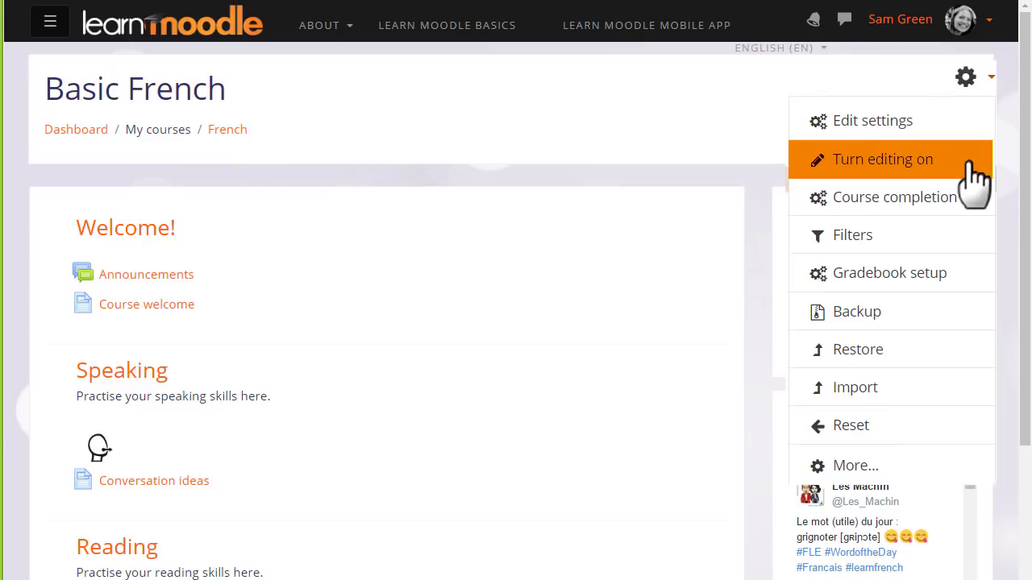
left_click(974, 179)
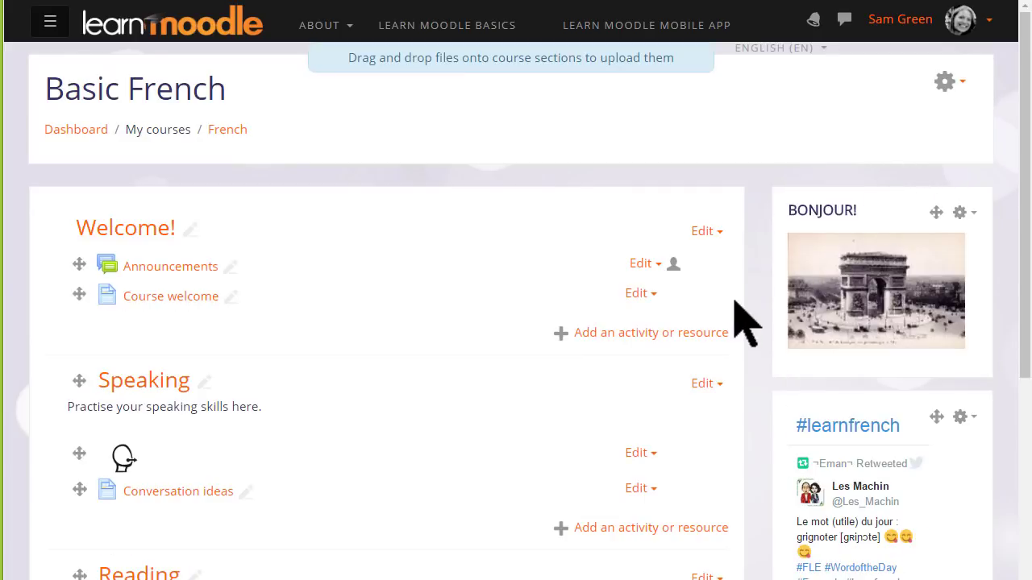
left_click(685, 338)
left_click_drag(479, 325, 467, 552)
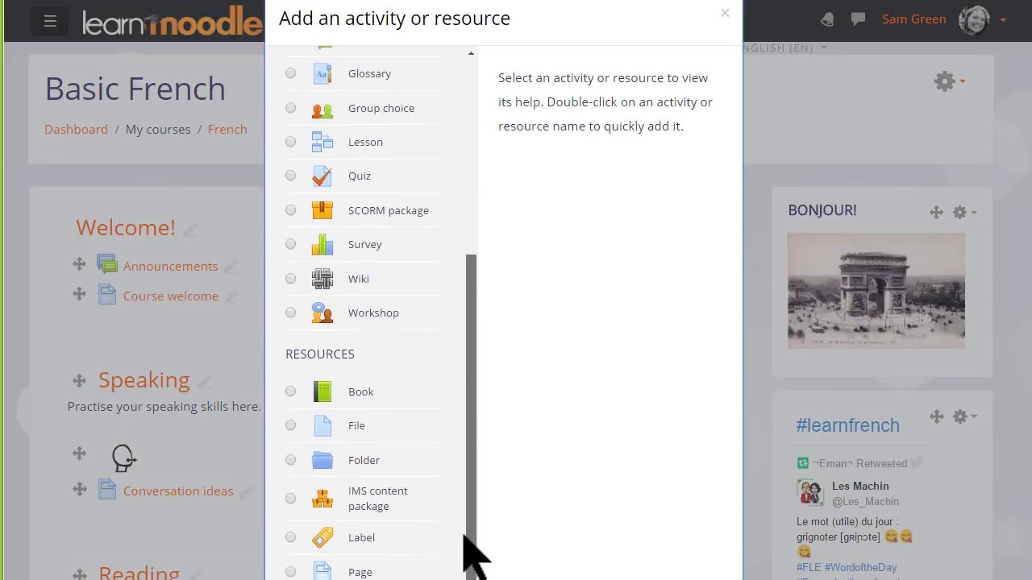
left_click(292, 538)
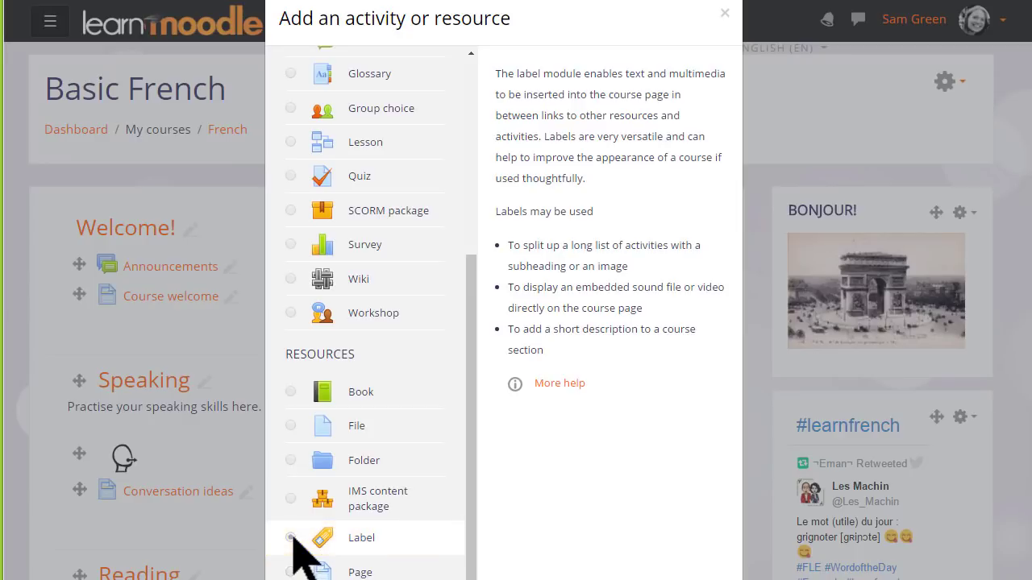
double_click(292, 540)
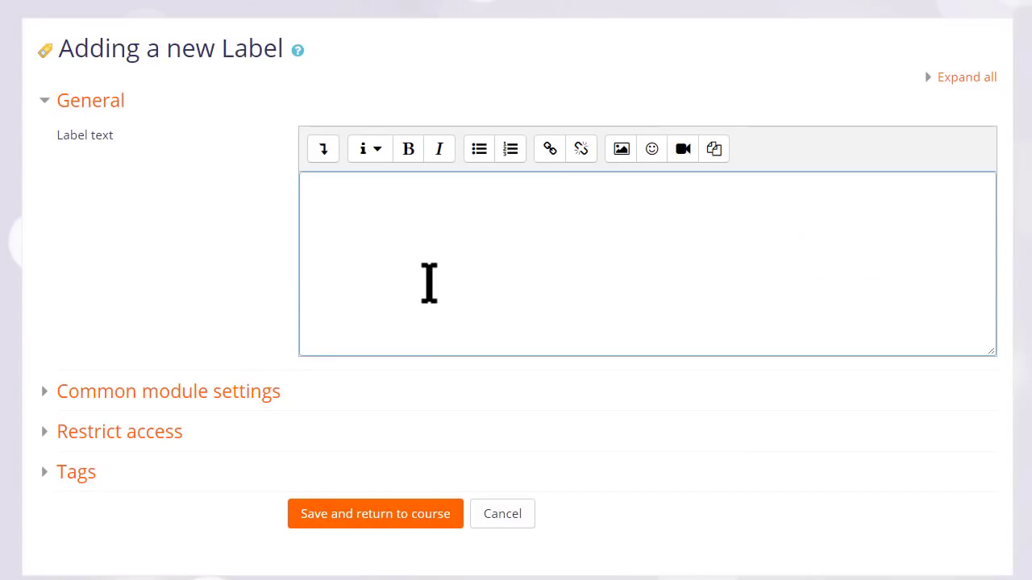
type("Listen to the course objectives here")
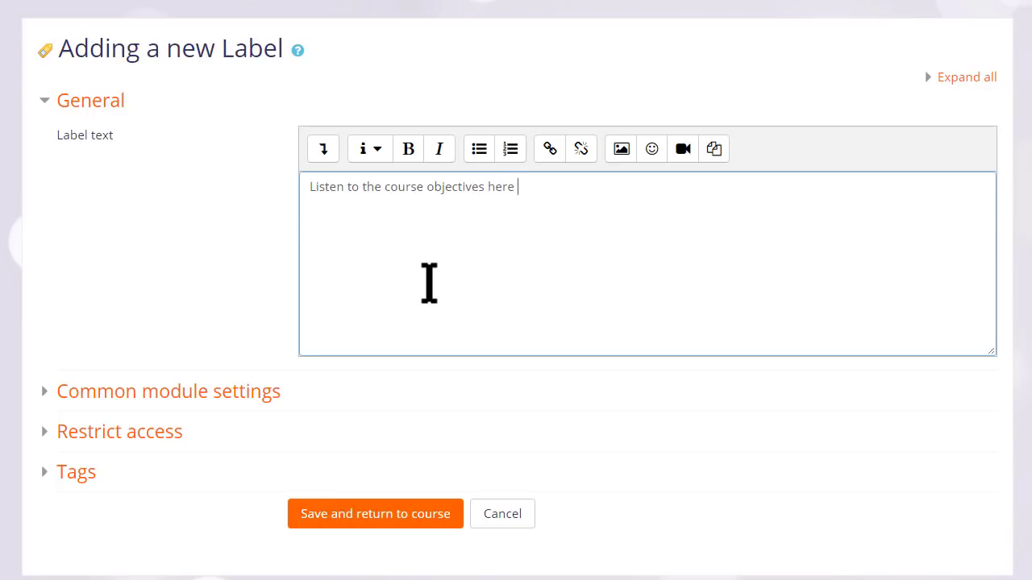
Upload Course objectives.mp3 from the desktop as audio after the label text and save the label to the course
left_click(681, 158)
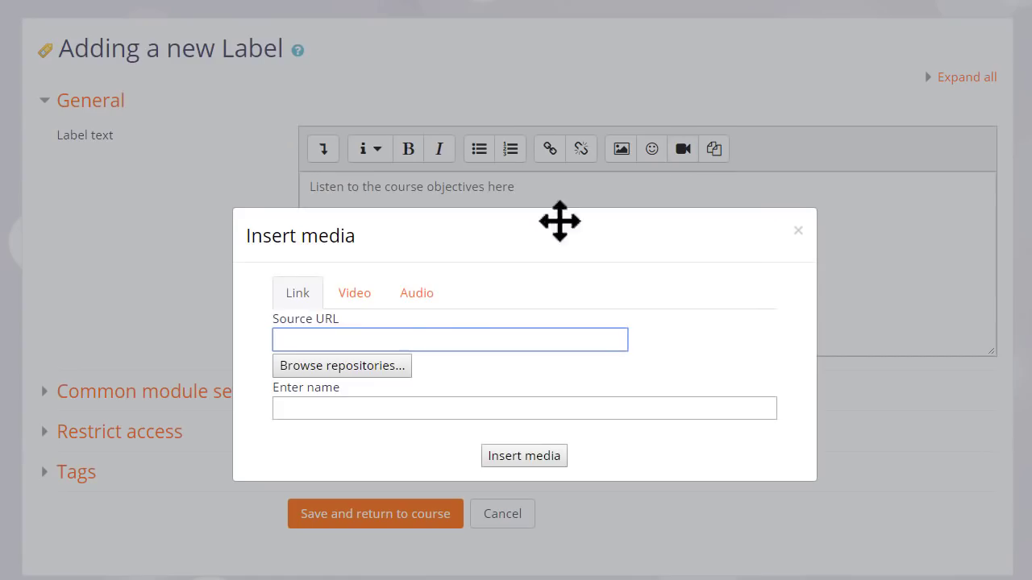
left_click(425, 296)
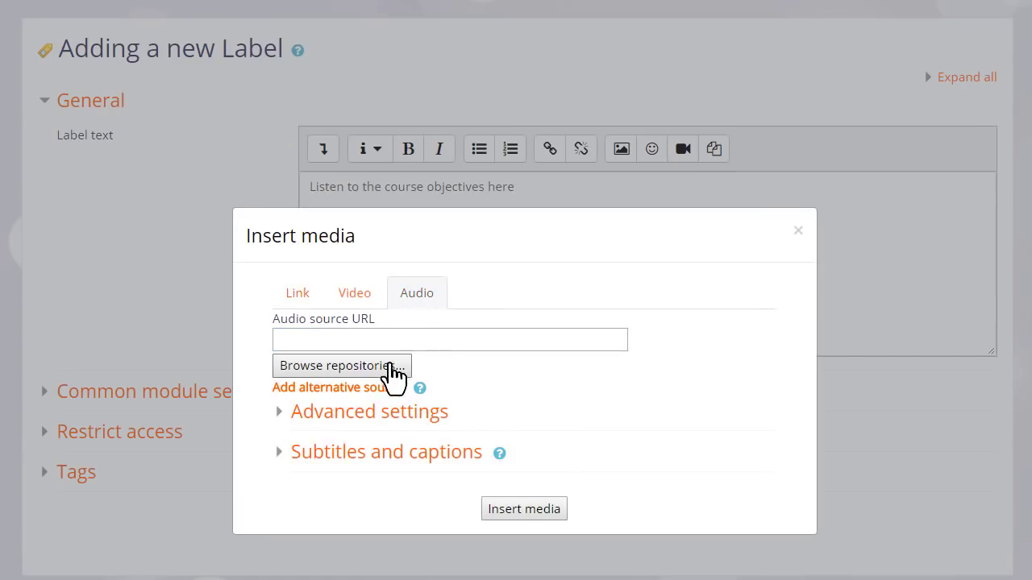
left_click(390, 367)
left_click(418, 287)
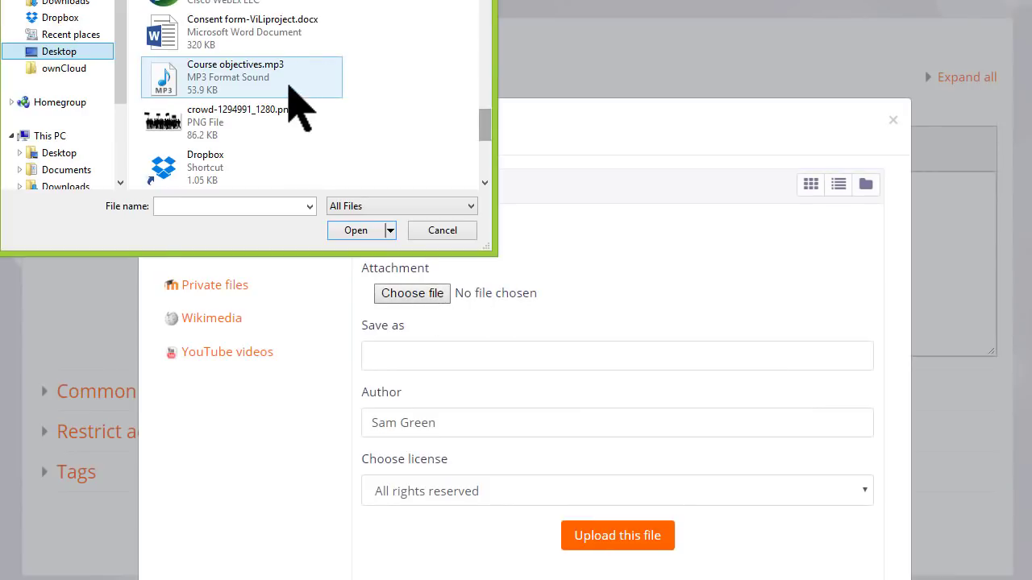
left_click(292, 157)
left_click(369, 232)
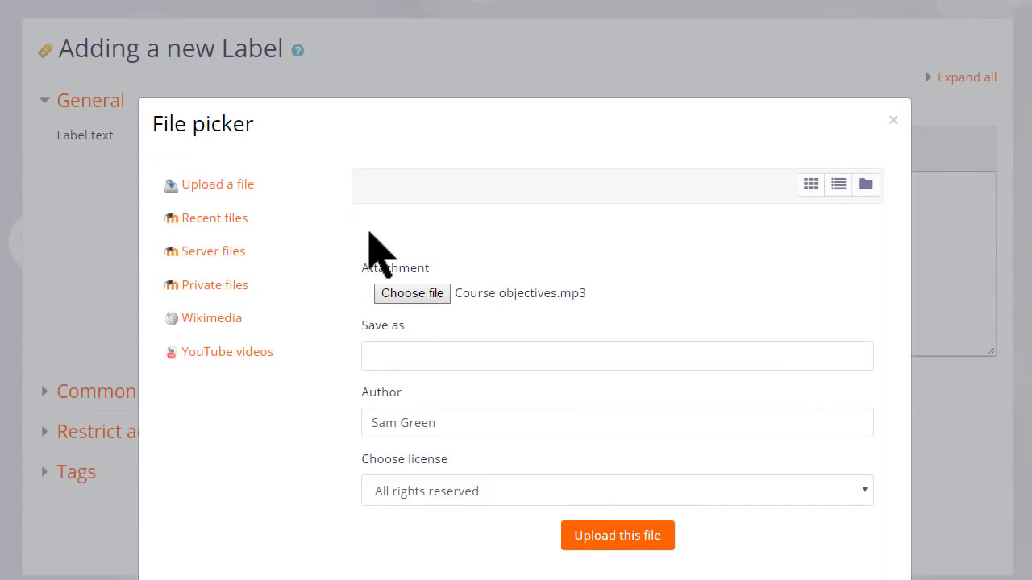
left_click(600, 539)
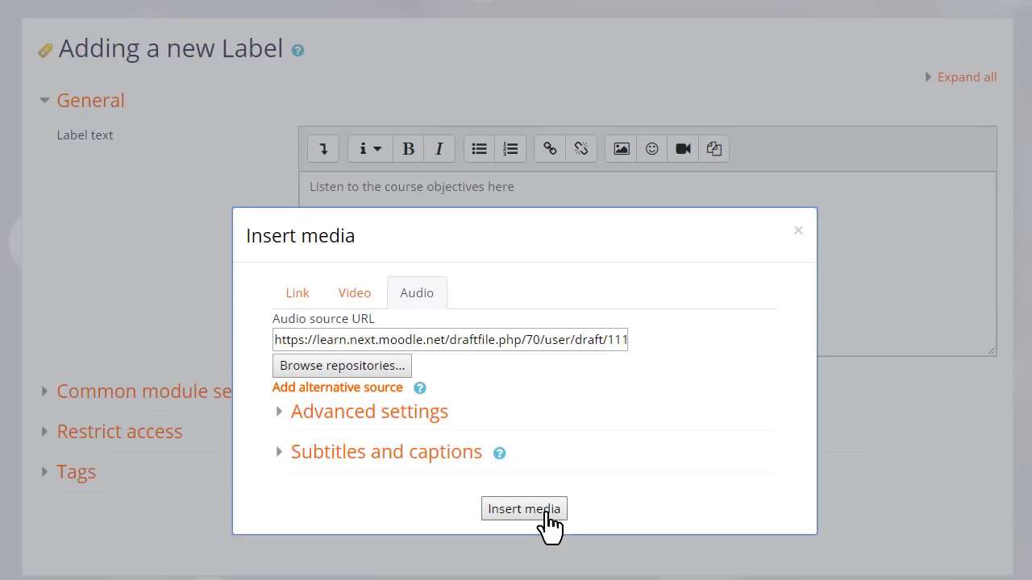
left_click(524, 508)
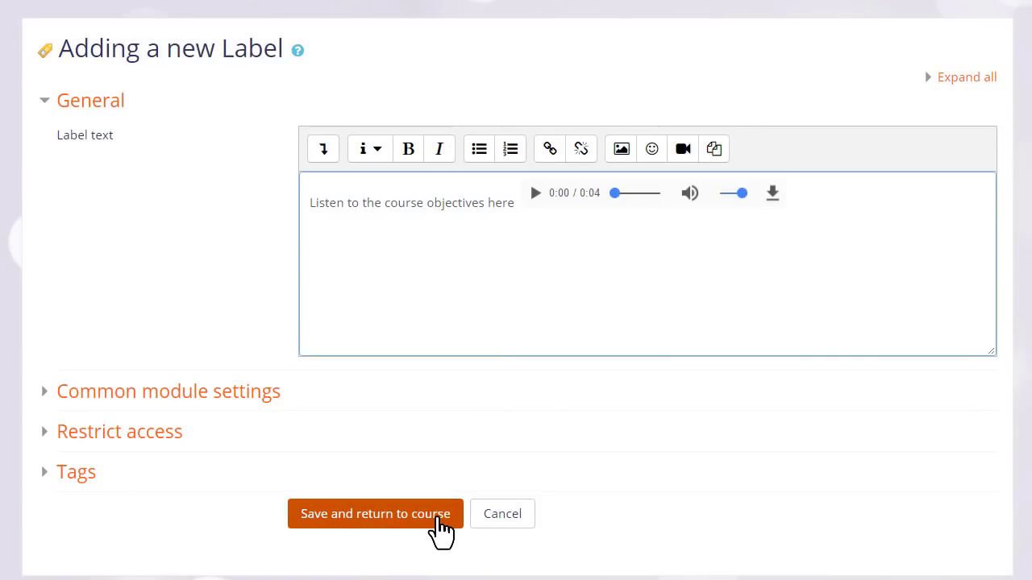
left_click(439, 516)
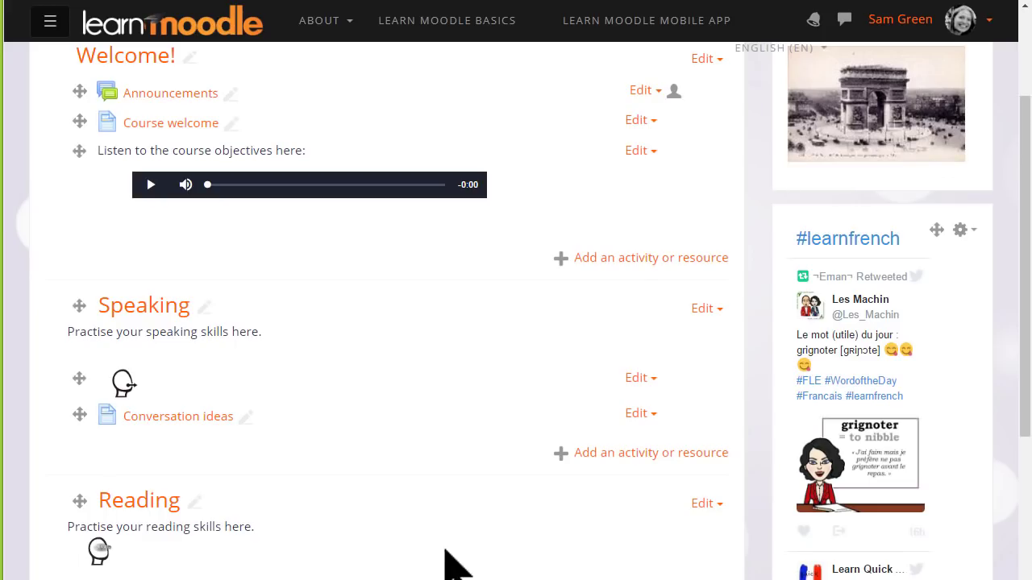
Start a new Label resource in the Reading section of the Basic French course
scroll(449, 499, "down", 5)
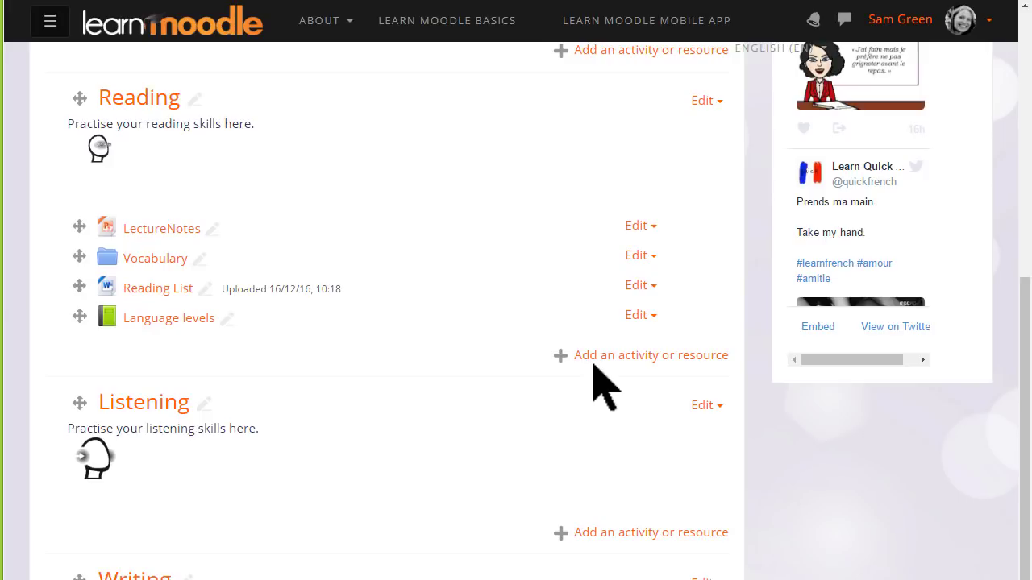
left_click(593, 360)
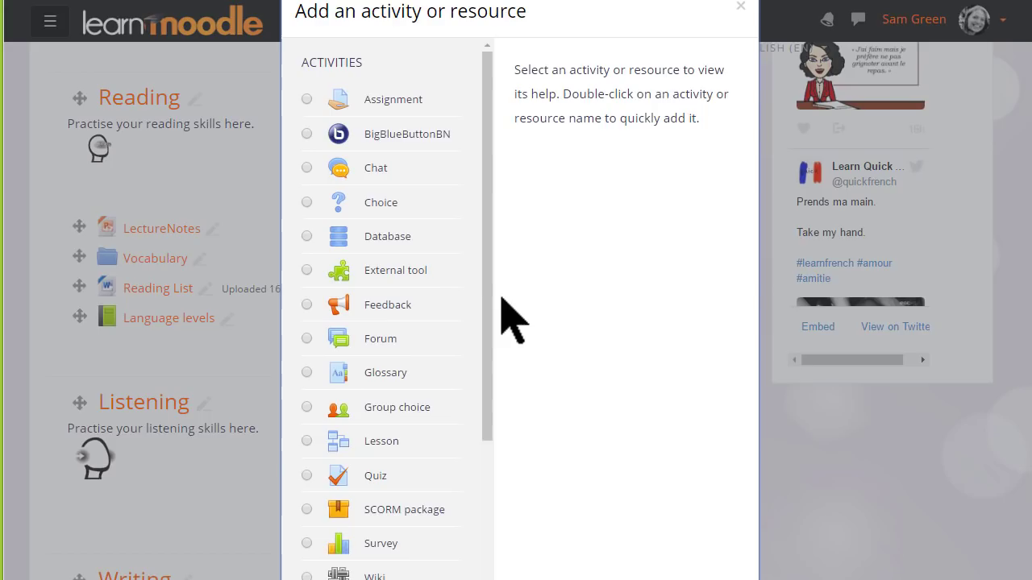
left_click_drag(489, 318, 475, 556)
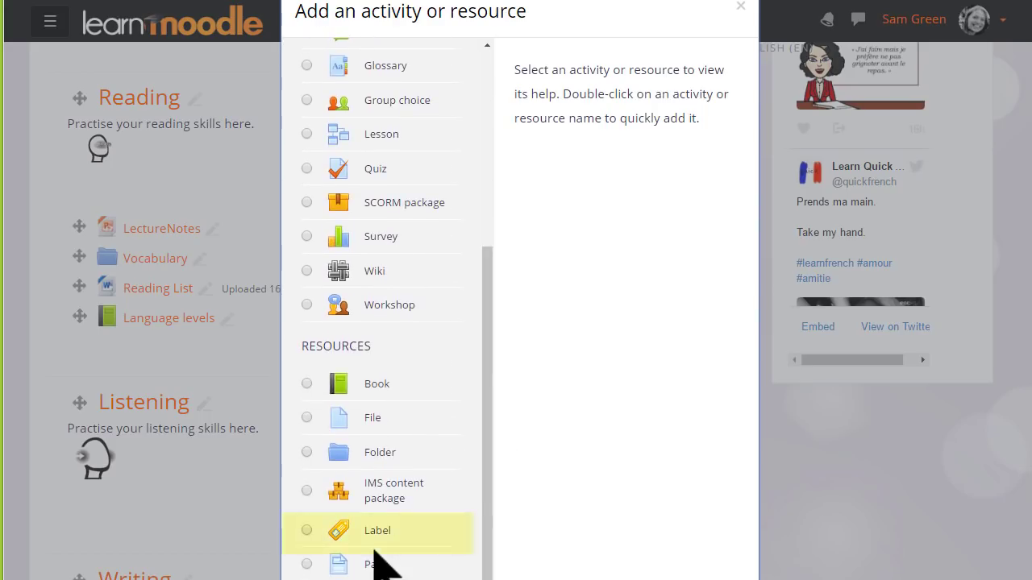
left_click(307, 529)
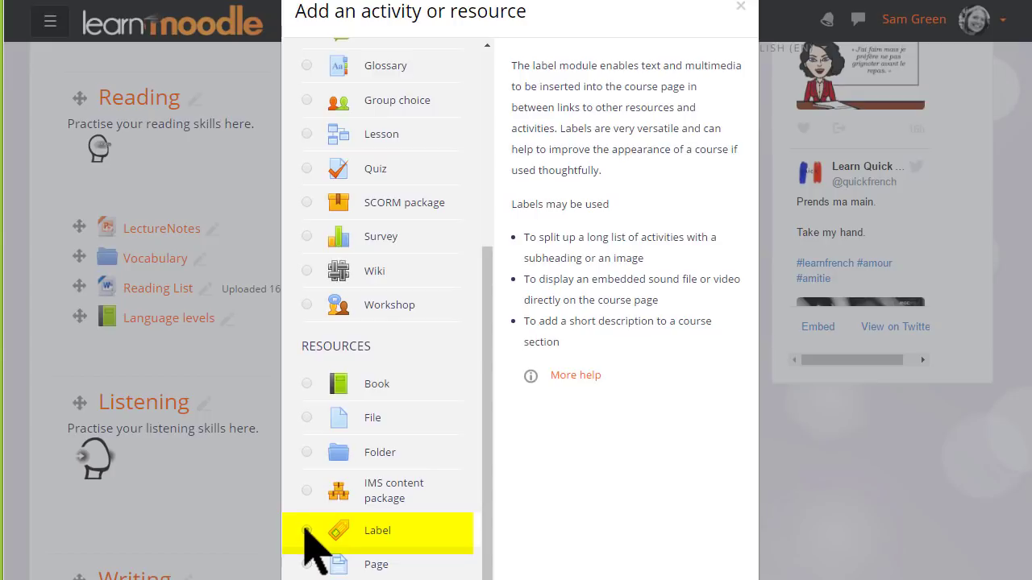
double_click(310, 532)
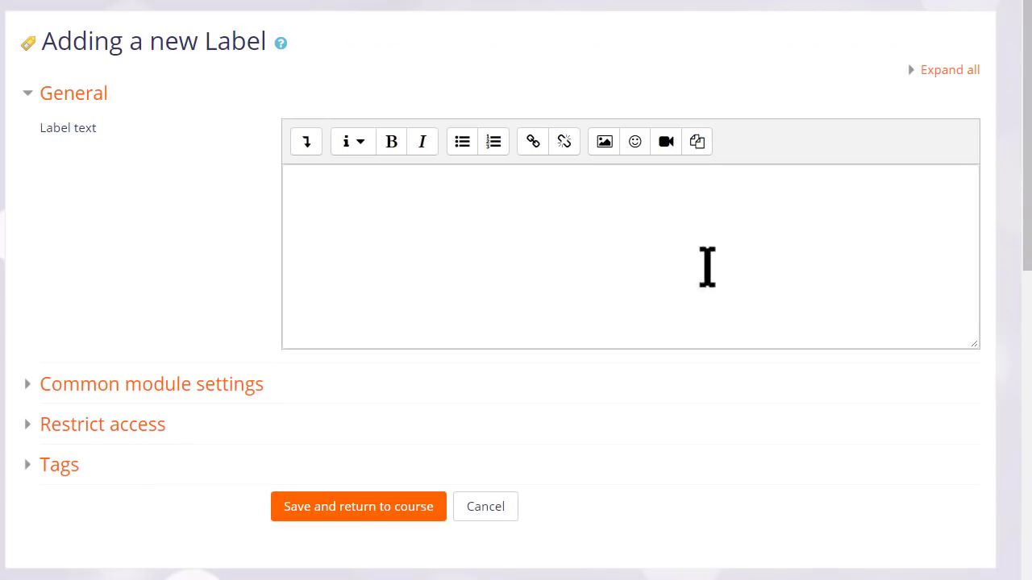
Open the YouTube videos repository as the label's video source and review the sort options, keeping Relevance
left_click(666, 145)
left_click(350, 223)
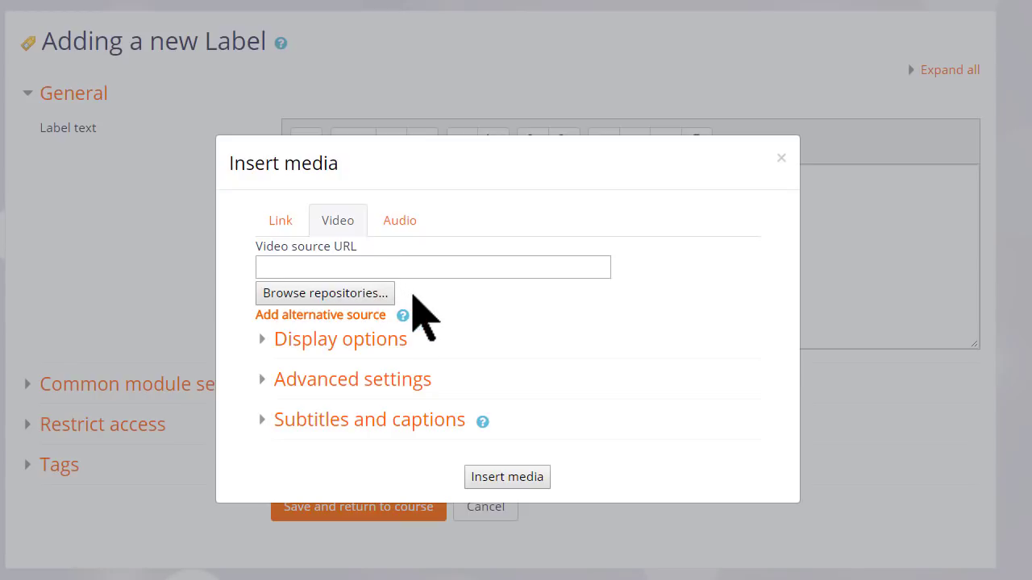
left_click(370, 295)
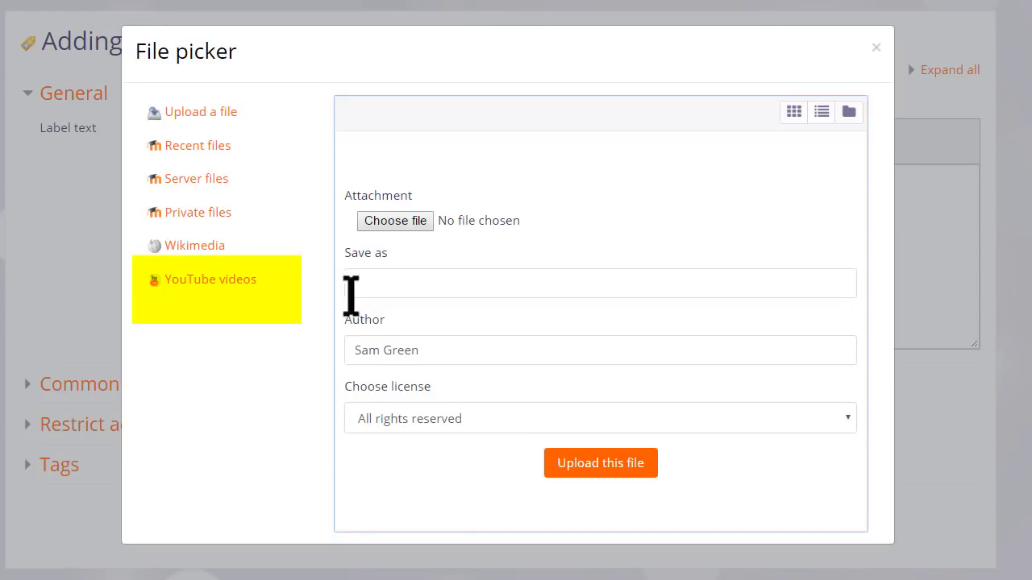
left_click(241, 282)
left_click(848, 354)
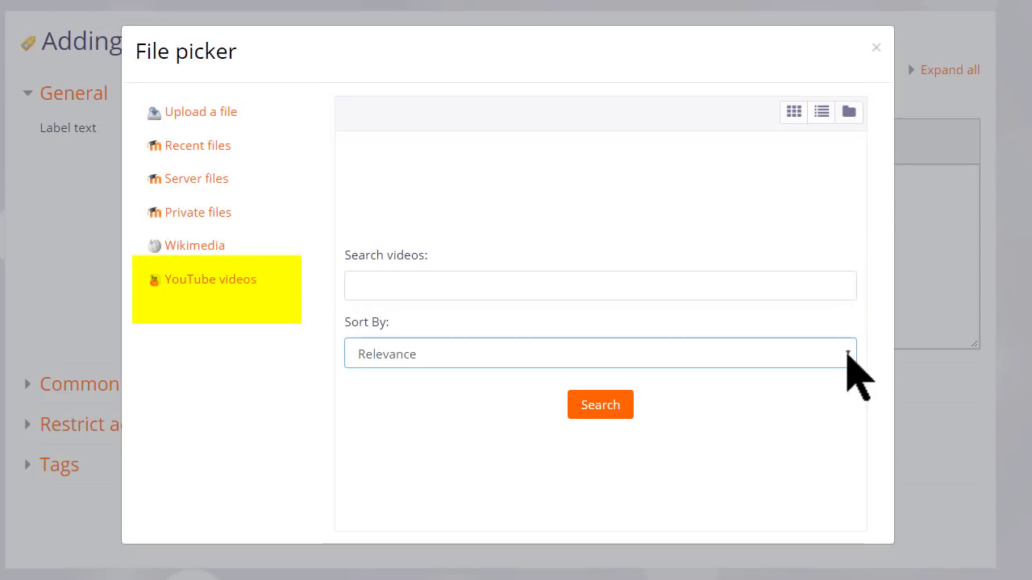
left_click(847, 354)
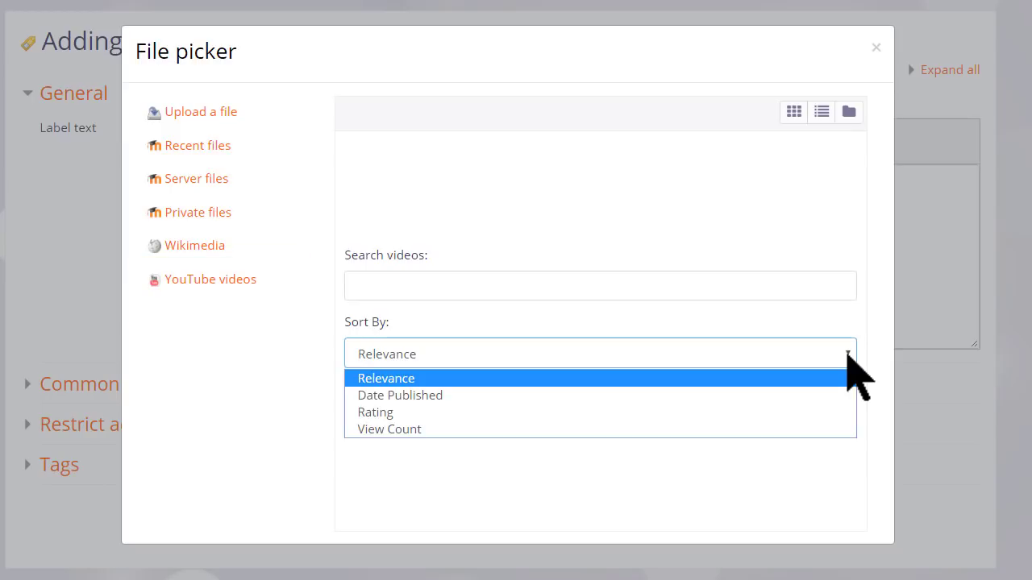
left_click(847, 354)
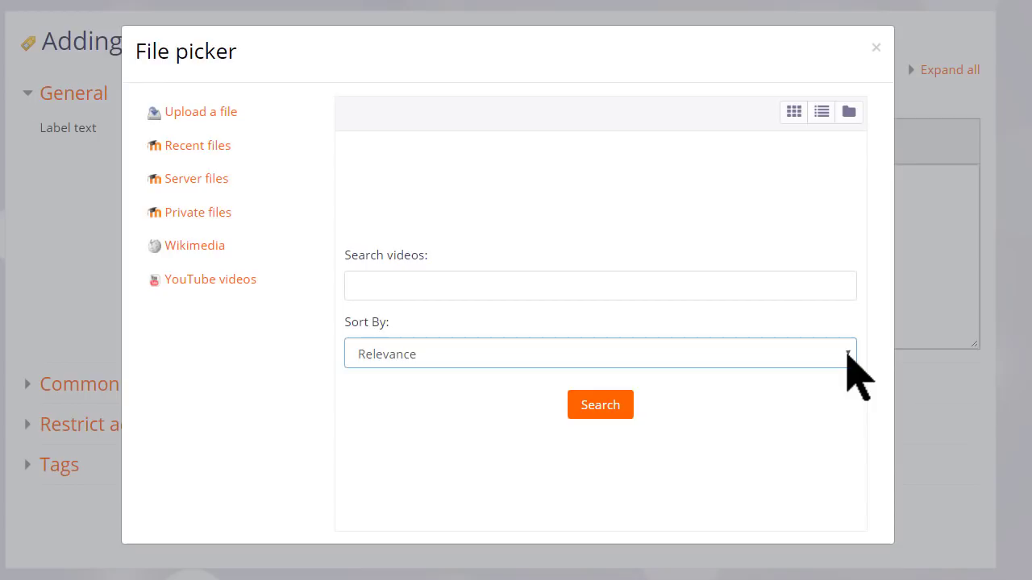
Search YouTube videos for "French alphabet rap" and select the first result as the label's video source
left_click(732, 290)
type("F")
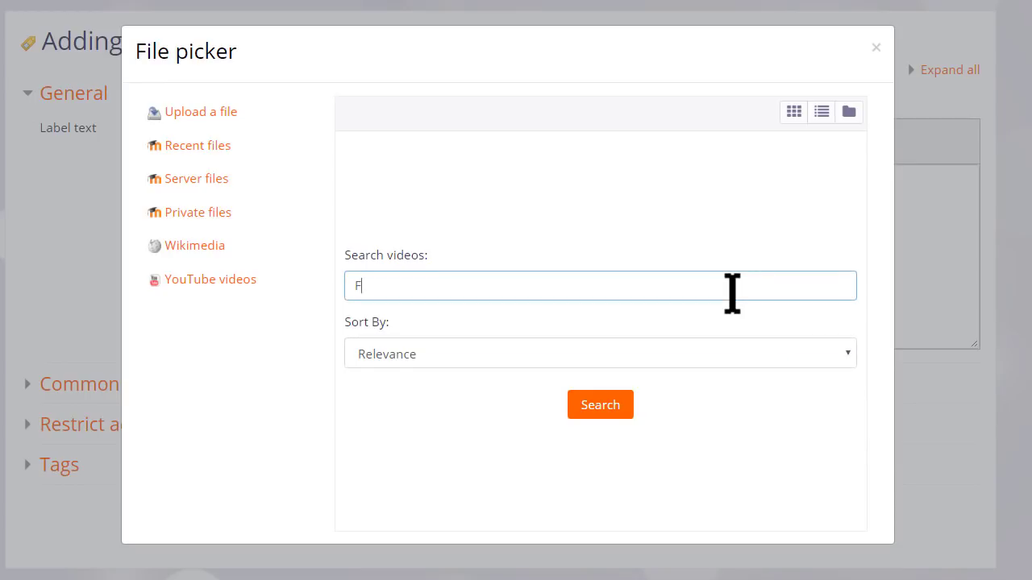
type("rench alphabet rap")
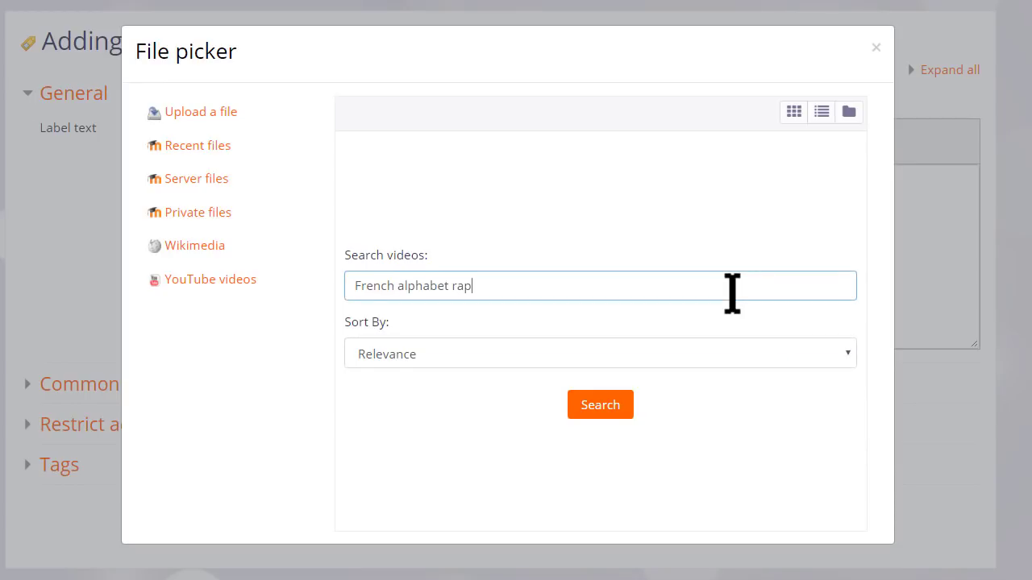
left_click(610, 408)
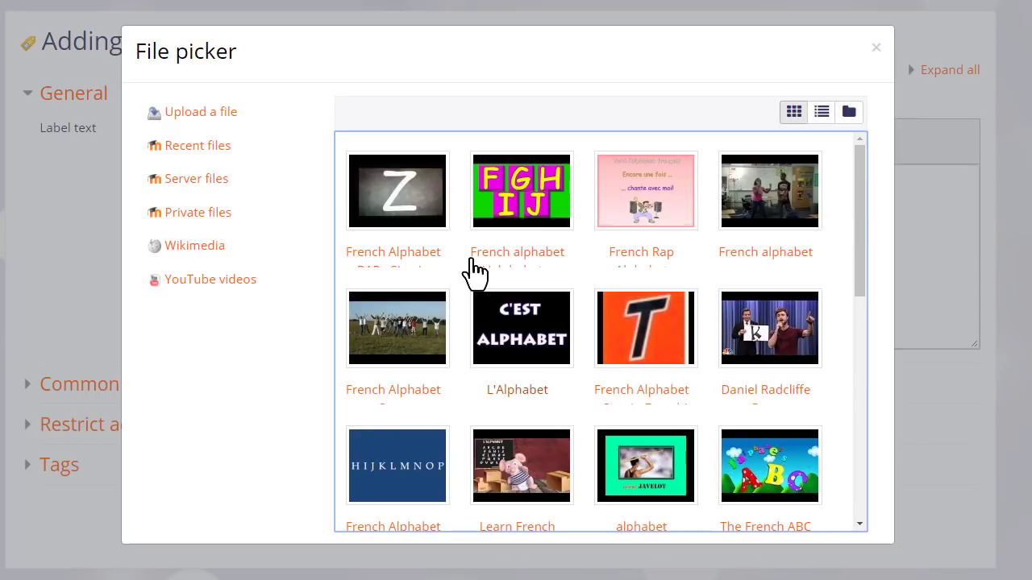
left_click(403, 208)
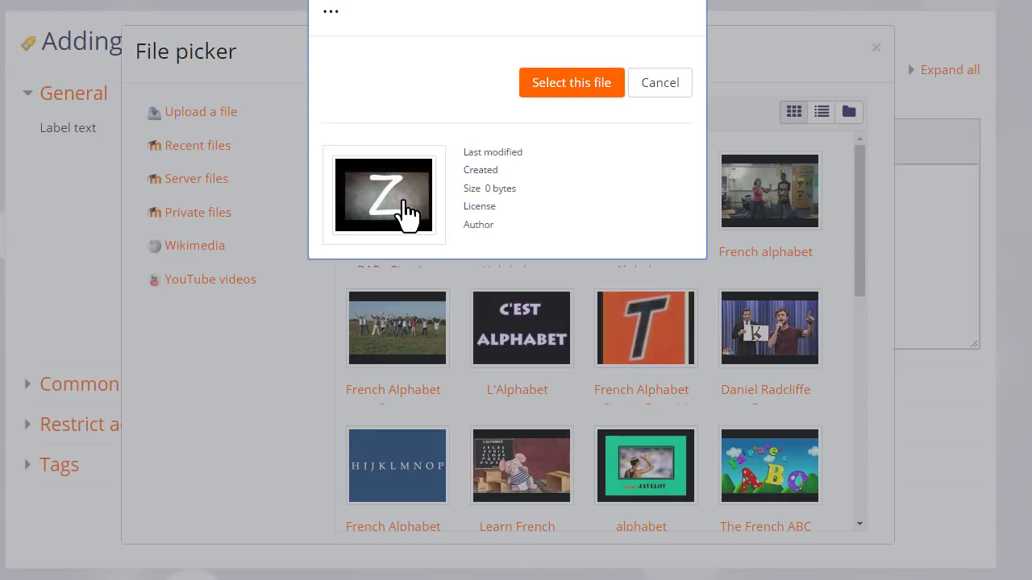
left_click(564, 85)
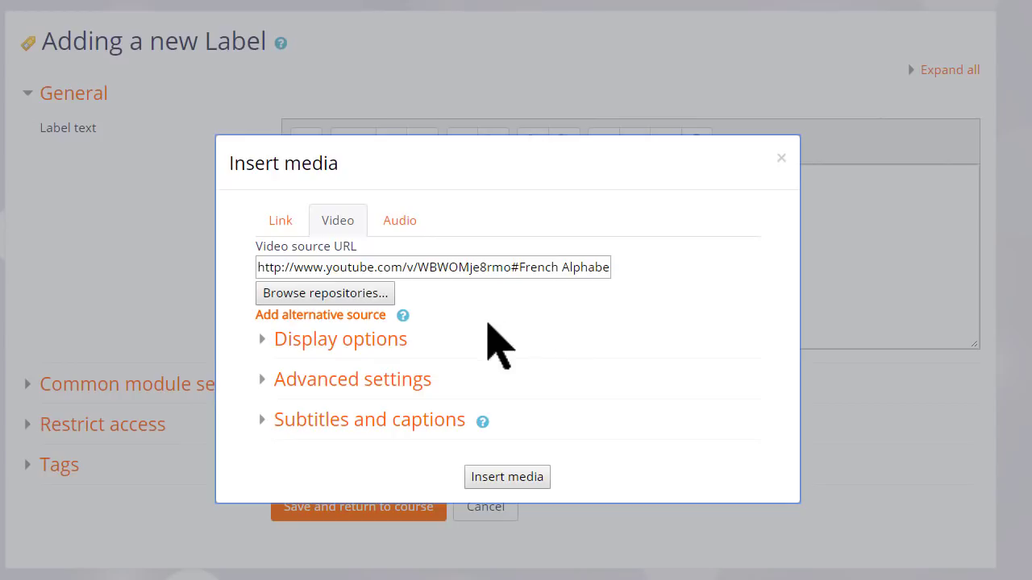
Review the display options and the subtitles and captions settings for the label's video
left_click(406, 340)
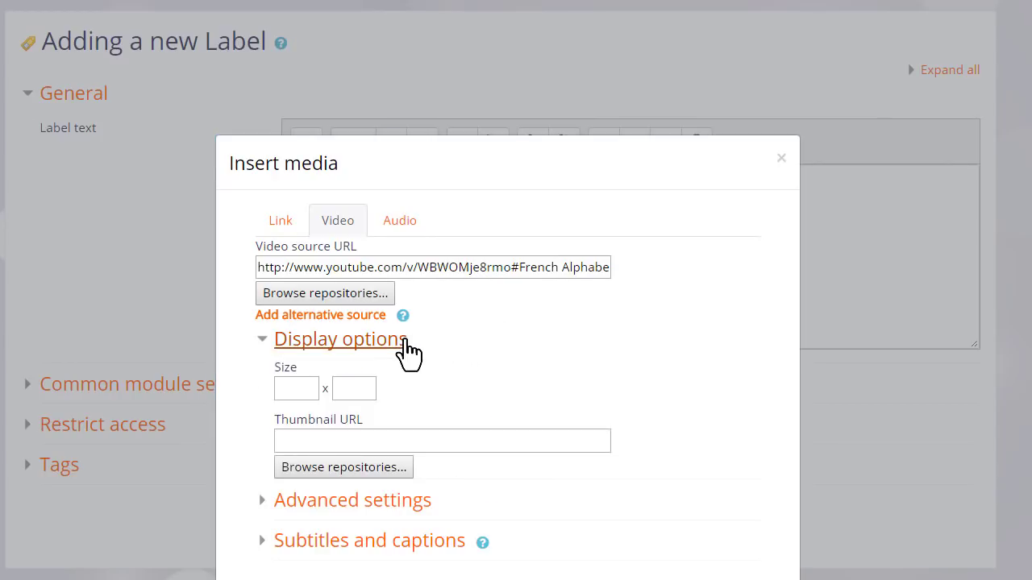
left_click(406, 340)
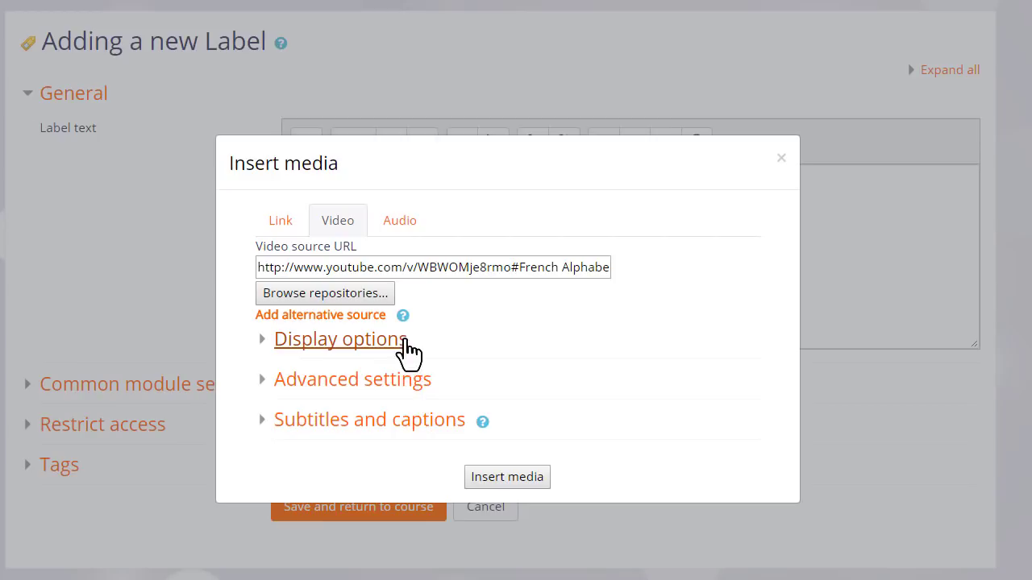
left_click(425, 427)
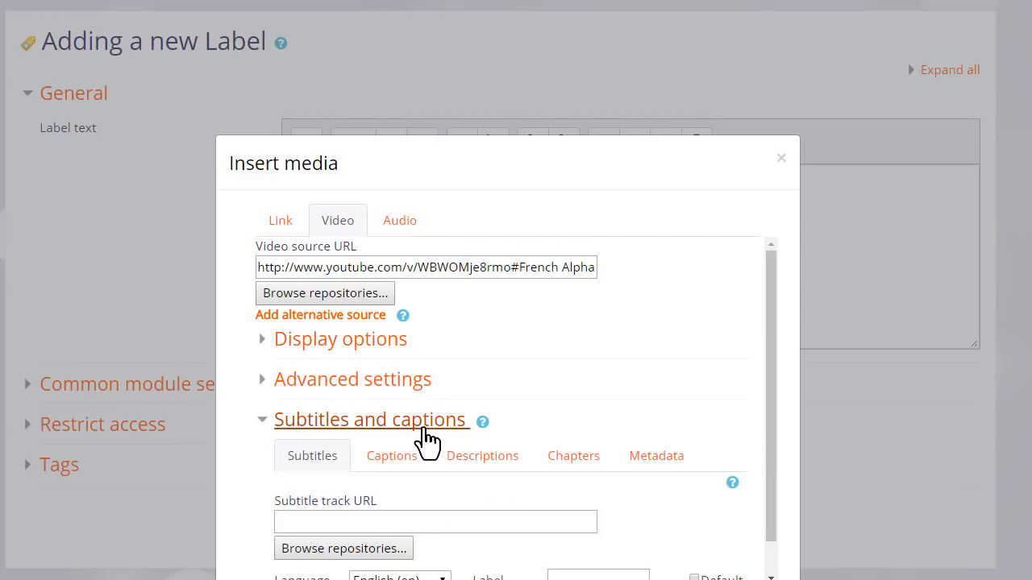
left_click(424, 430)
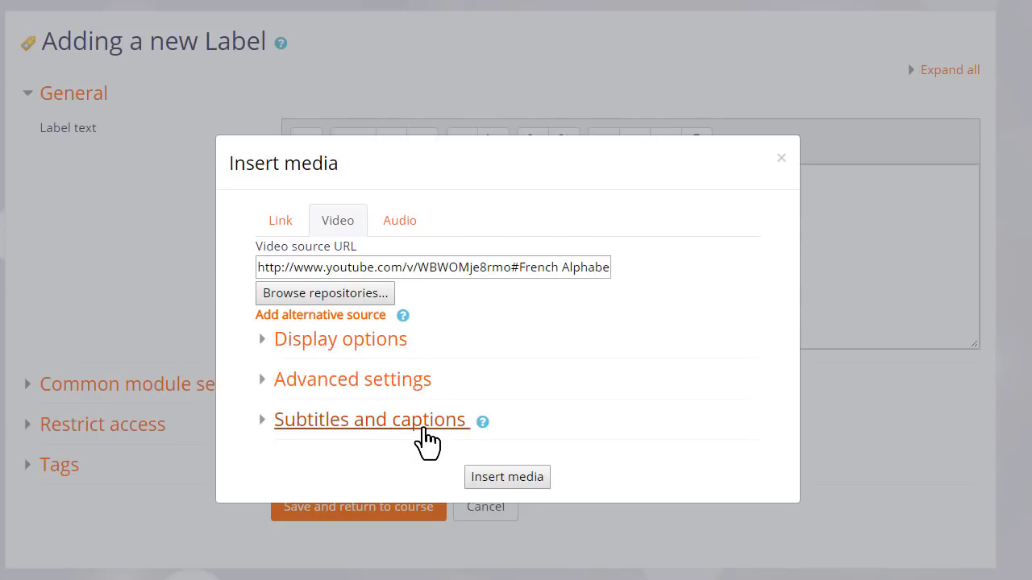
Insert the French alphabet rap YouTube video into the label and save the label to the course
left_click(506, 479)
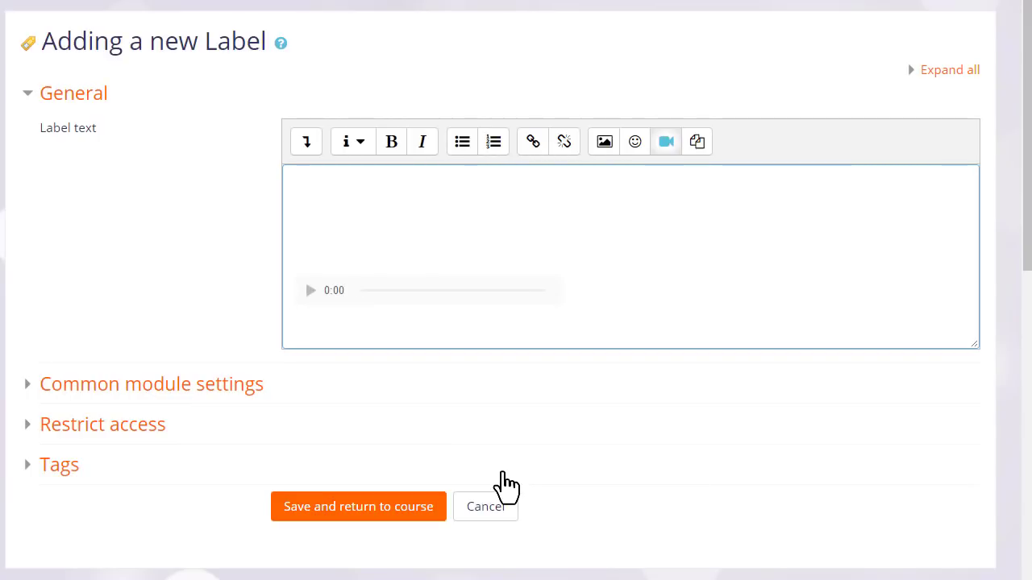
left_click(423, 514)
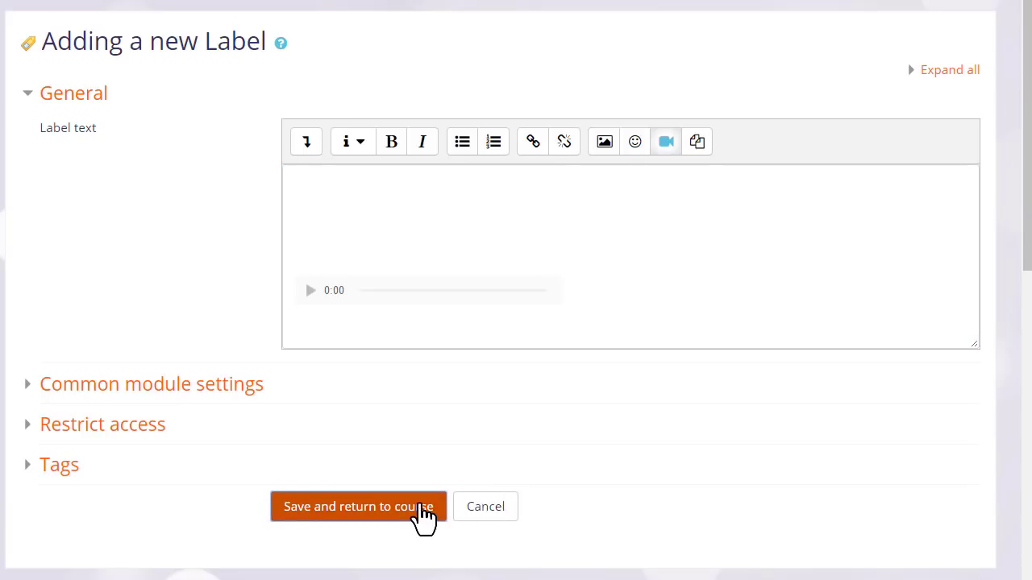
scroll(451, 574, "down", 2)
scroll(451, 574, "down", 2)
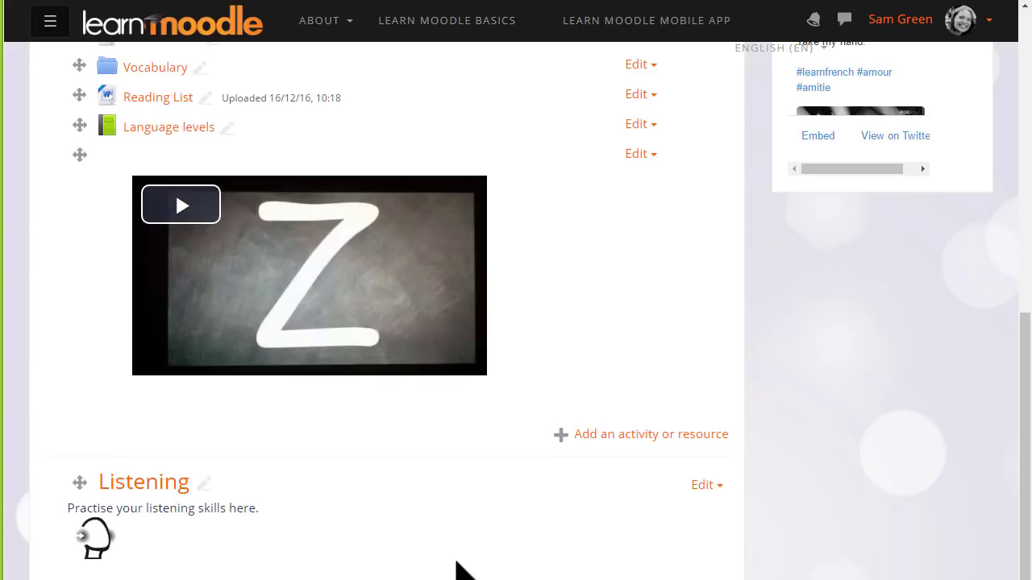
Start a new Page resource in the Reading section and name it "French alphabet rap"
scroll(456, 562, "down", 2)
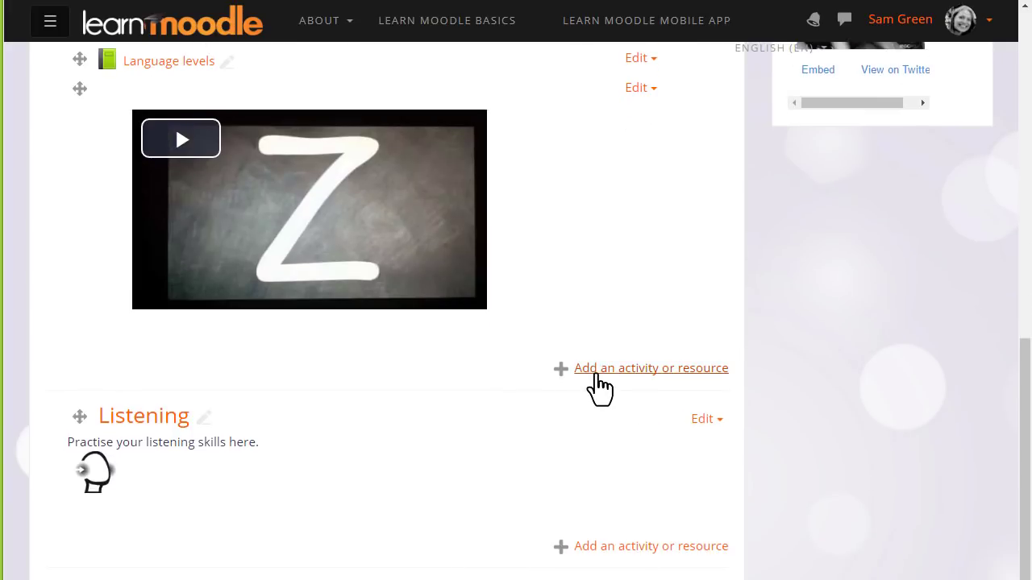
left_click(598, 375)
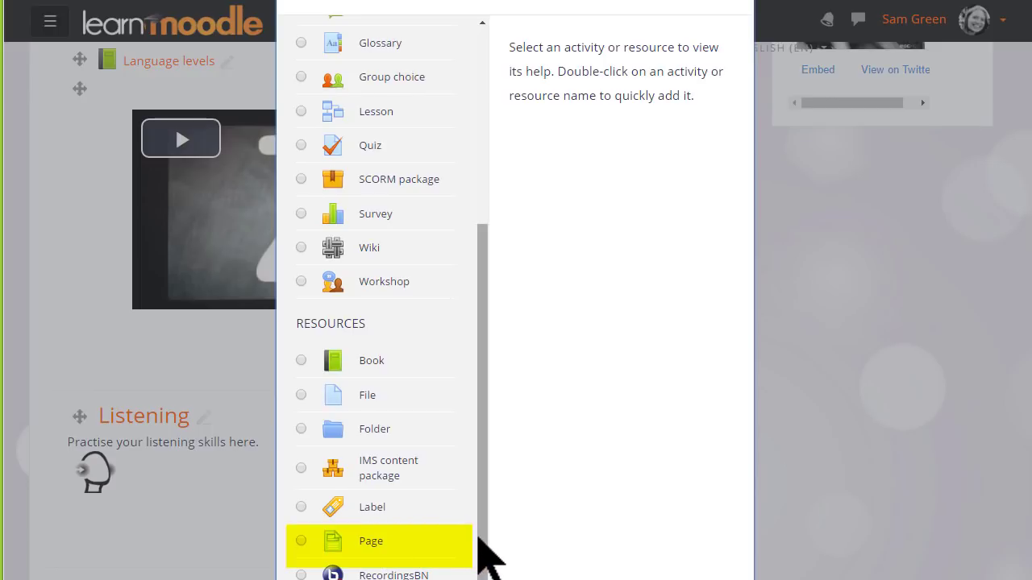
left_click(301, 541)
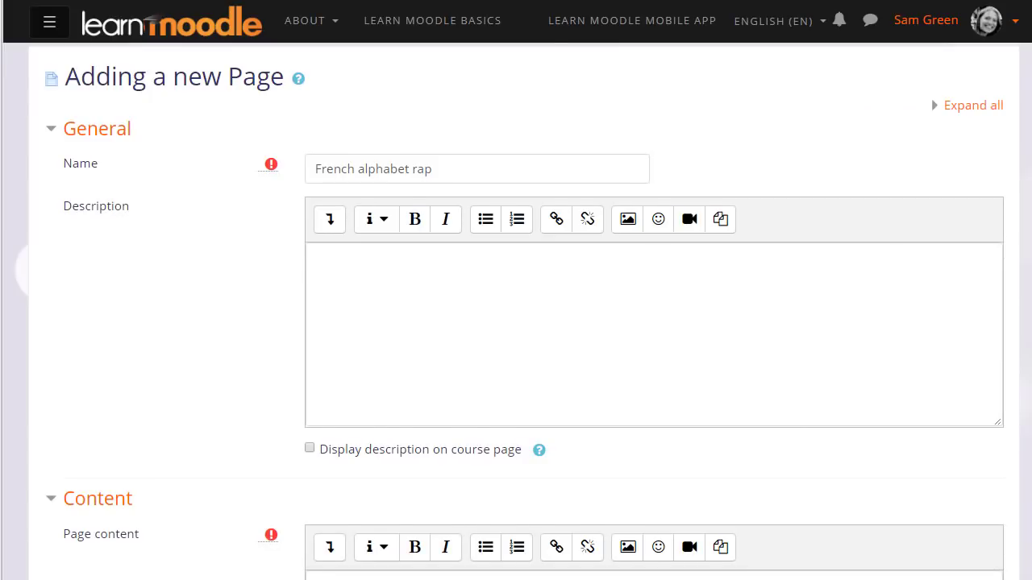
left_click(316, 255)
scroll(515, 322, "down", 1)
scroll(515, 323, "down", 4)
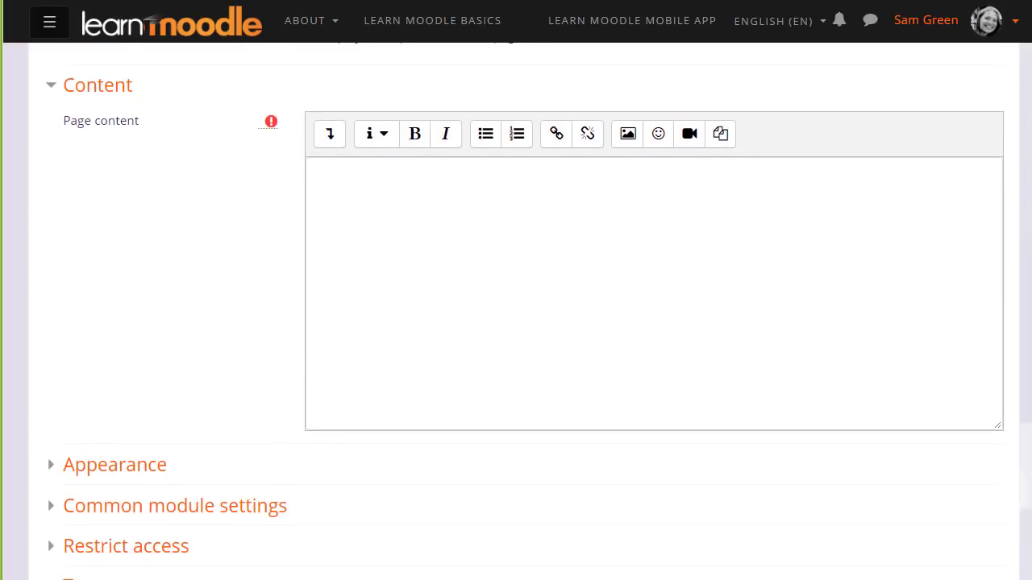
left_click(354, 184)
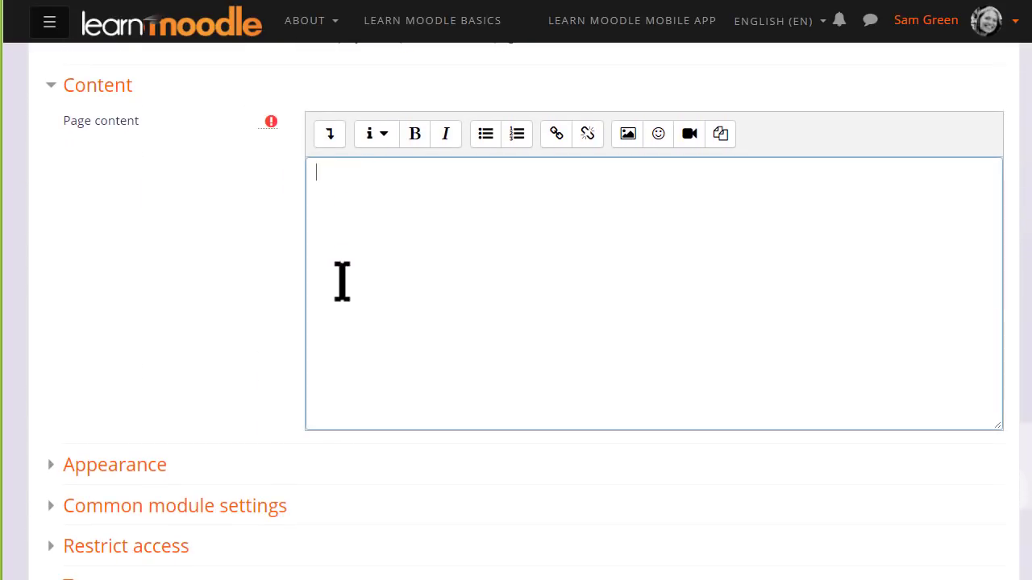
type("https://www.youtube.com/watch?v=WBWOMje8rmo")
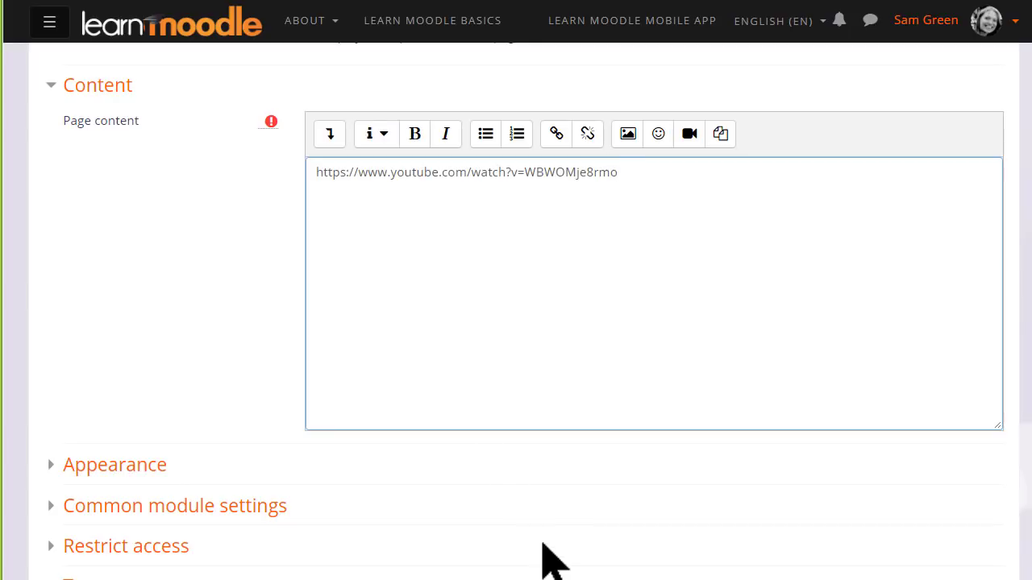
Save and display the French alphabet rap page, and play its embedded video
scroll(556, 556, "down", 4)
left_click(528, 395)
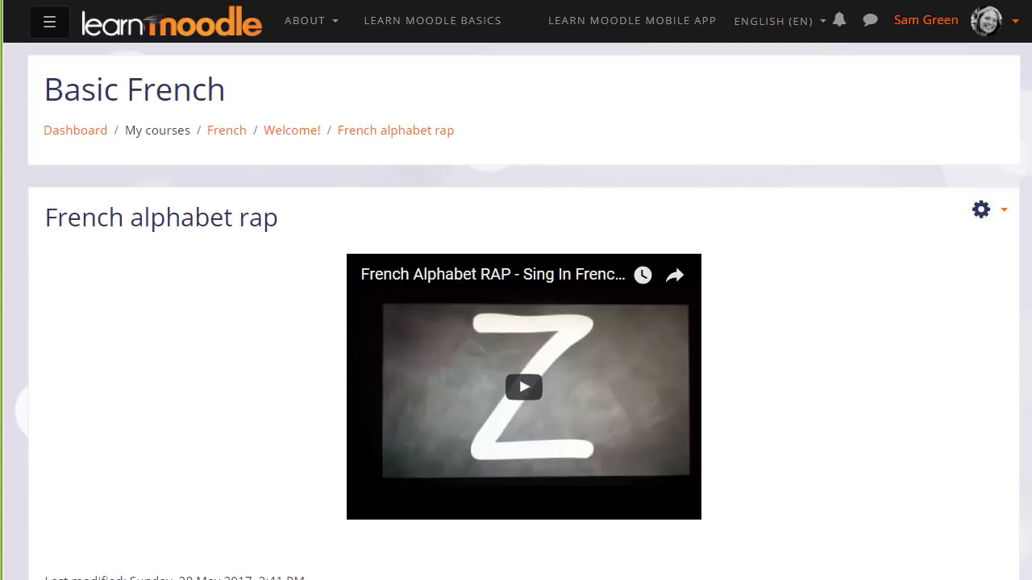
left_click(527, 391)
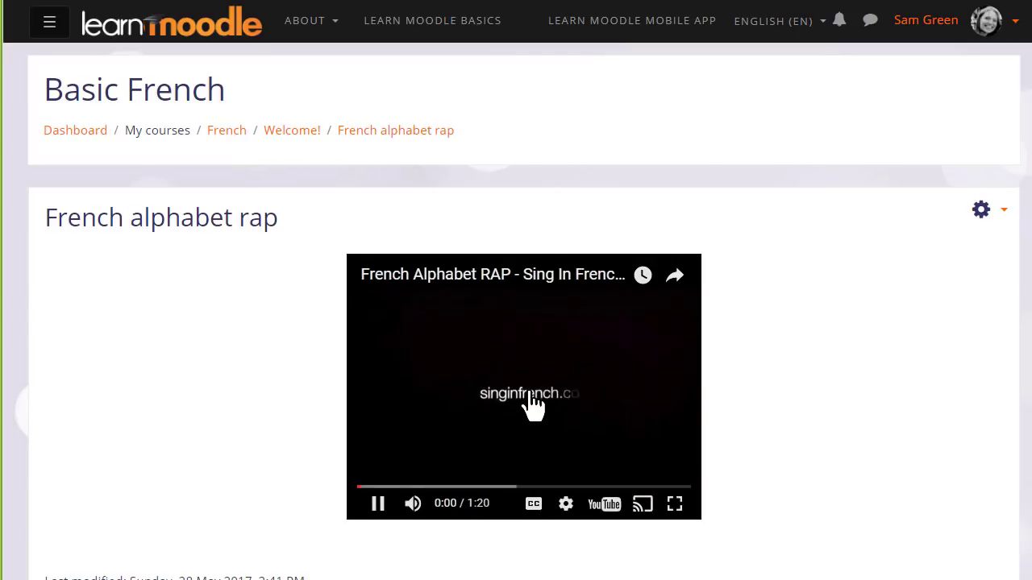